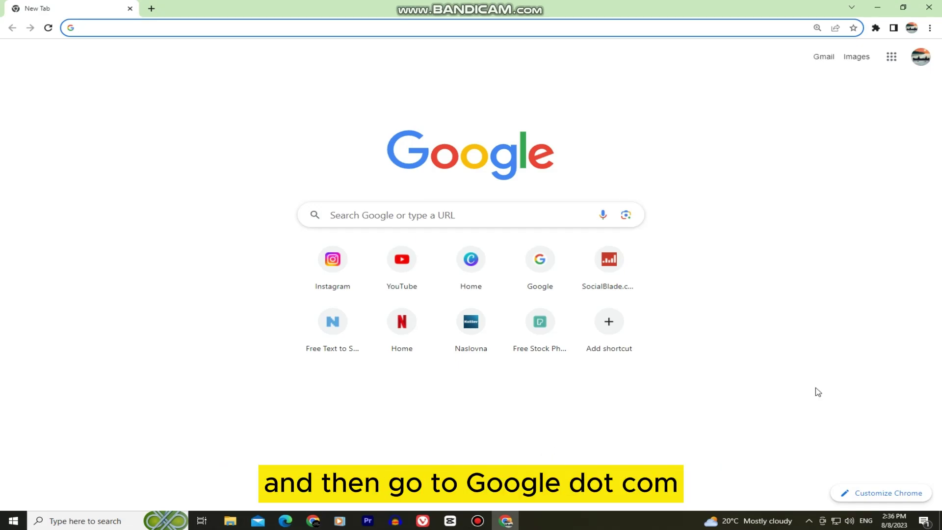
Load google.com from the new tab's address bar.
{"action": "type", "text": "google.com"}
{"action": "key", "text": "Return"}
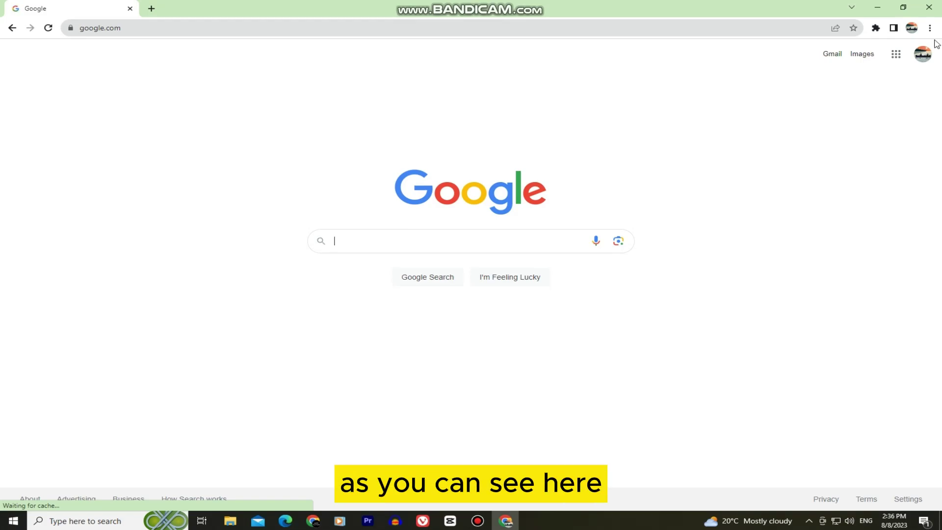
Launch Google Forms from the Google apps launcher panel.
{"action": "left_click", "coordinate": [896, 55]}
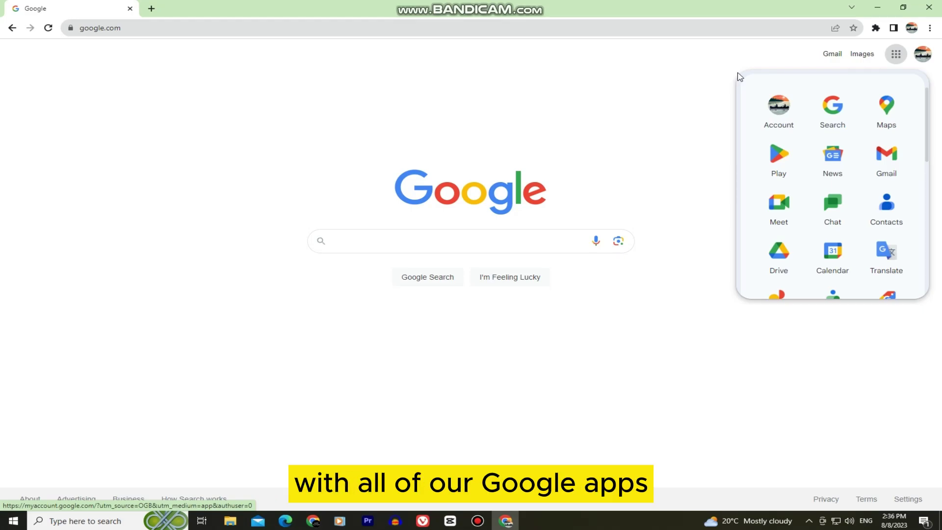
{"action": "left_click_drag", "start_coordinate": [927, 98], "coordinate": [925, 224]}
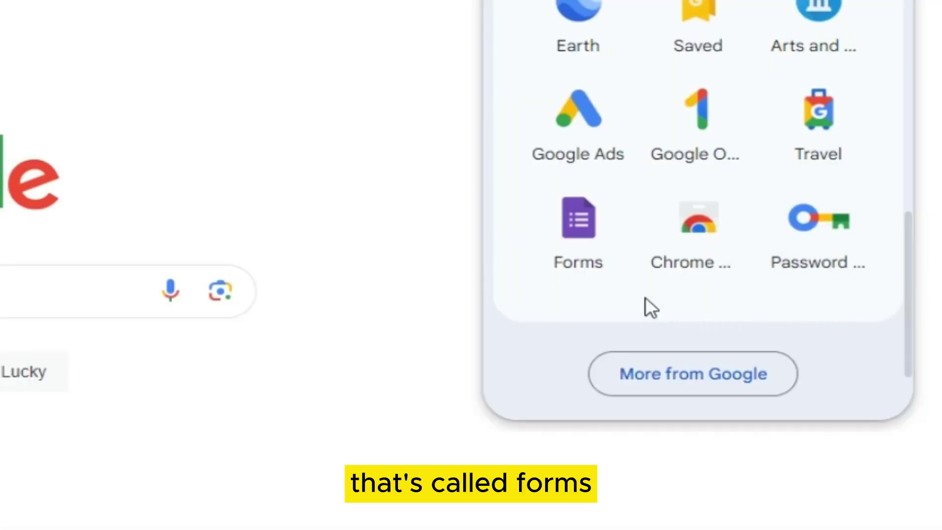
{"action": "left_click", "coordinate": [591, 248]}
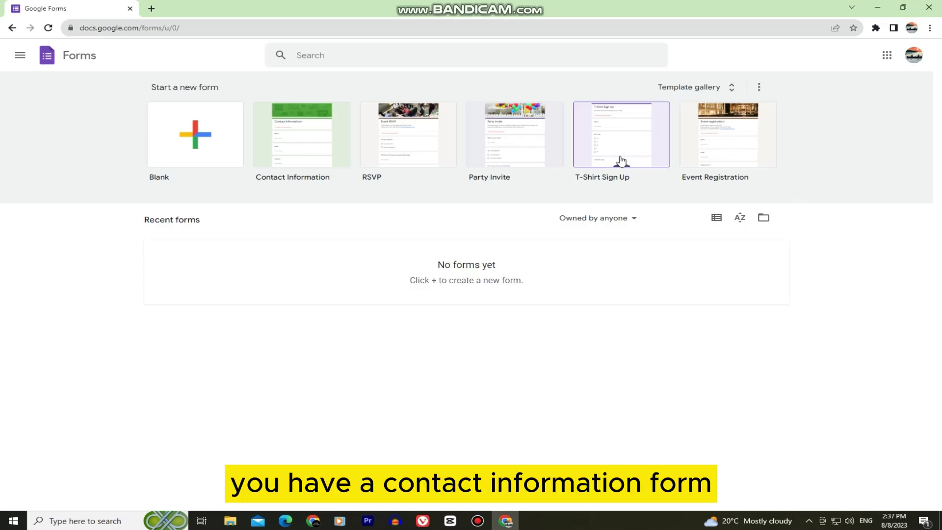
Browse the Template gallery and start a Blank form.
{"action": "left_click", "coordinate": [723, 88]}
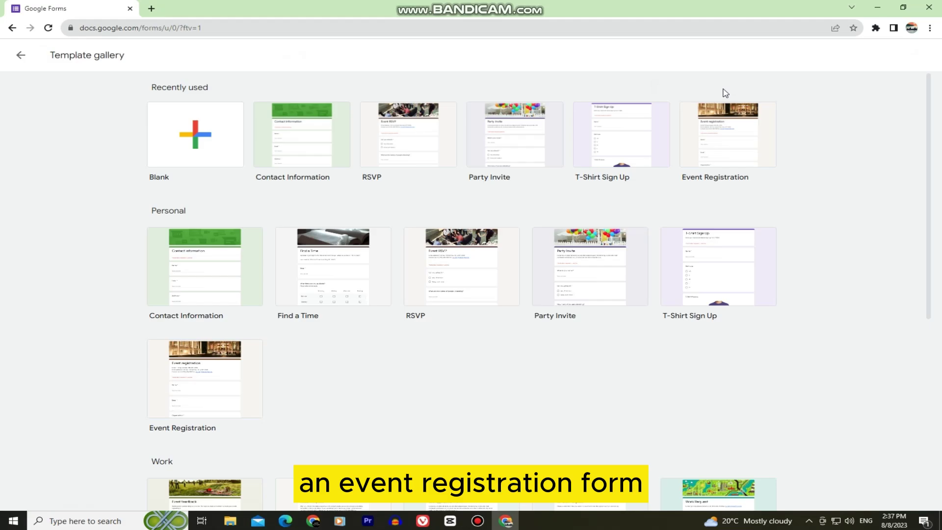
{"action": "left_click_drag", "start_coordinate": [928, 93], "coordinate": [931, 123]}
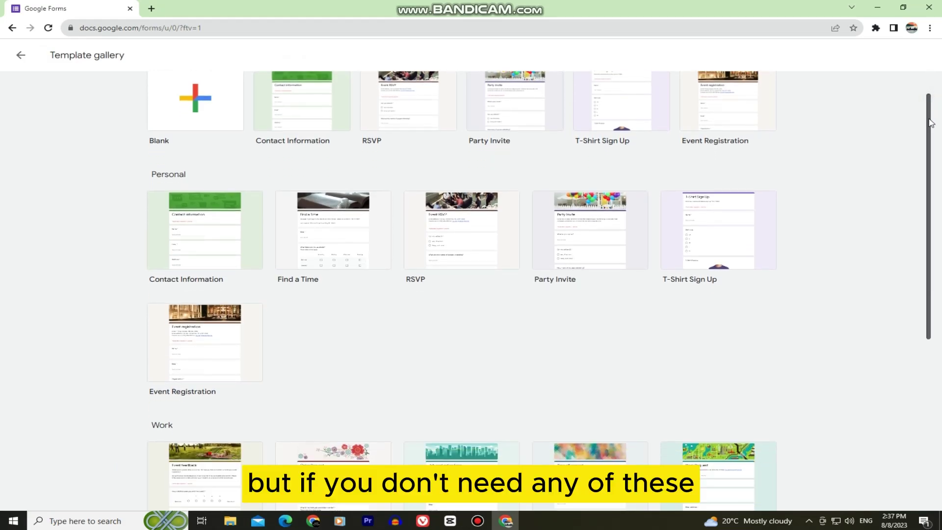
{"action": "left_click_drag", "start_coordinate": [930, 123], "coordinate": [938, 252]}
{"action": "left_click_drag", "start_coordinate": [939, 221], "coordinate": [932, 68]}
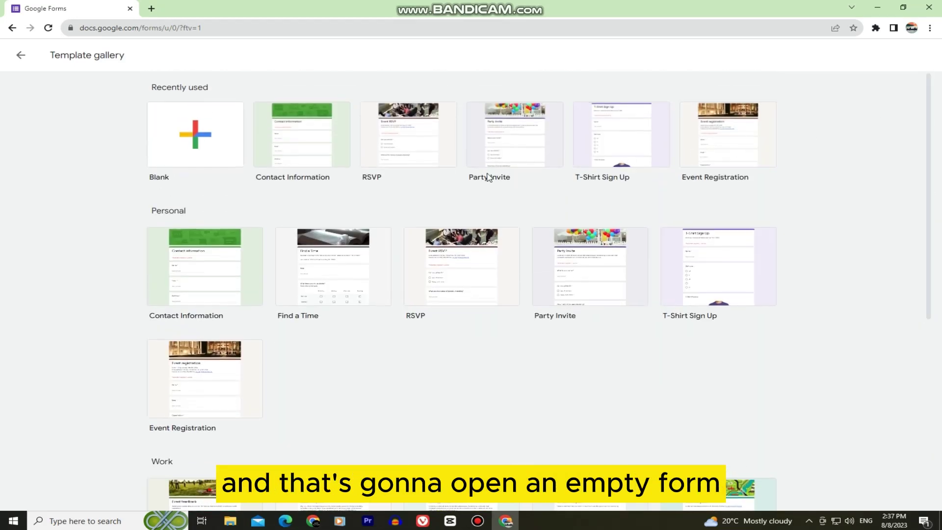
{"action": "left_click", "coordinate": [232, 154]}
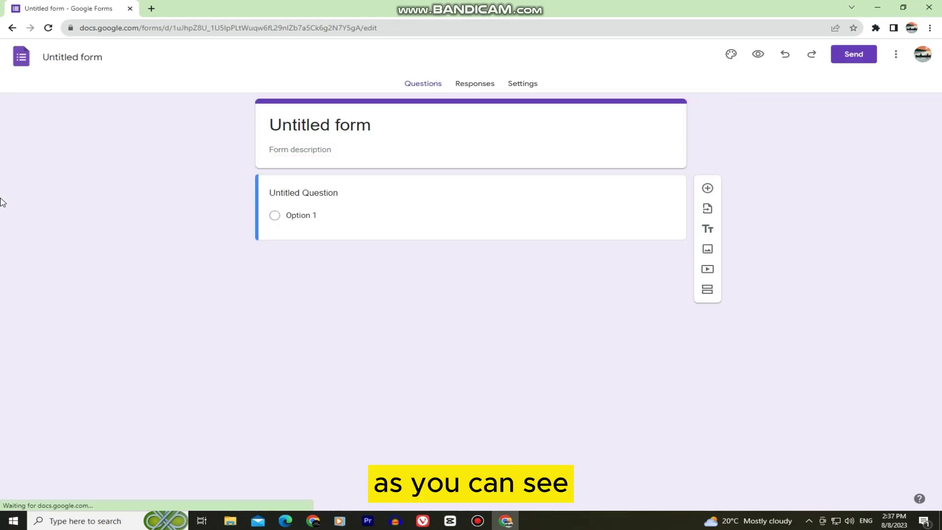
Dismiss the tour prompt and name the form 'App Tutor Party' with description 'This is a test'.
{"action": "left_click", "coordinate": [289, 125]}
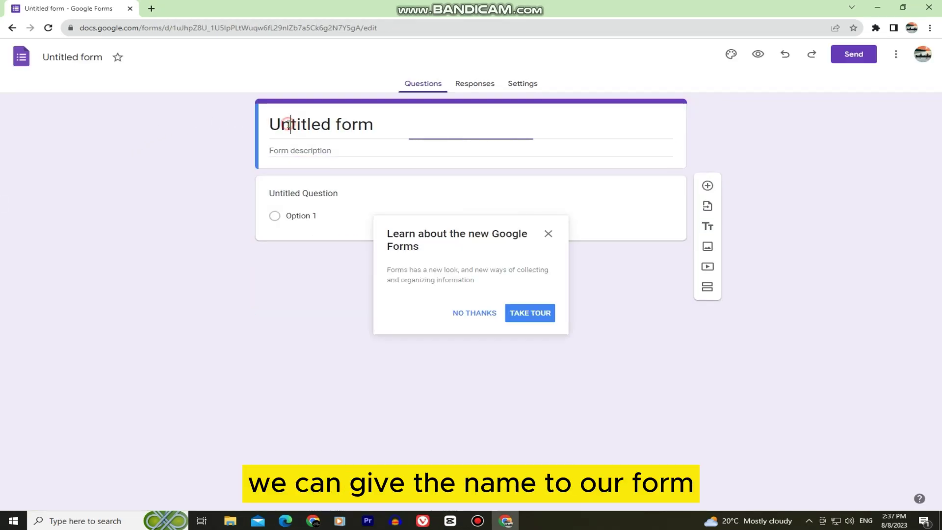
{"action": "left_click", "coordinate": [546, 235]}
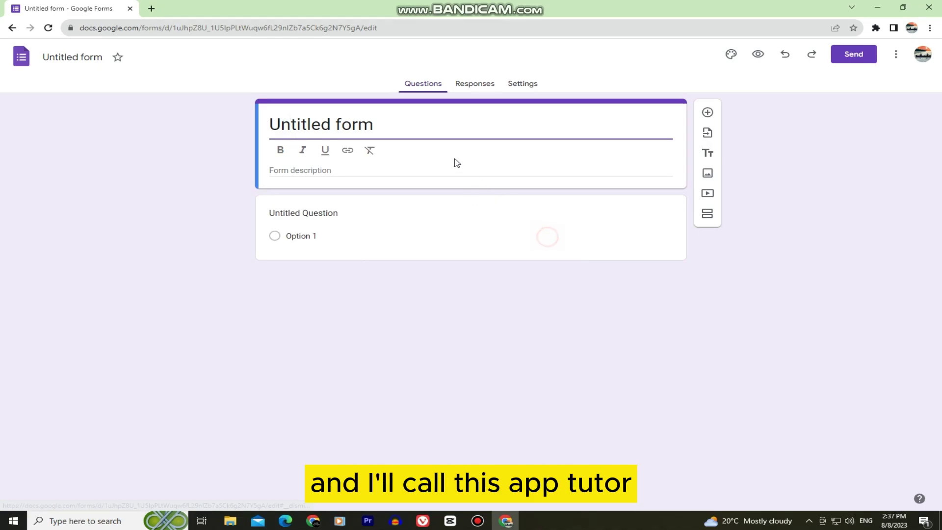
{"action": "triple_click", "coordinate": [415, 133]}
{"action": "type", "text": "A"}
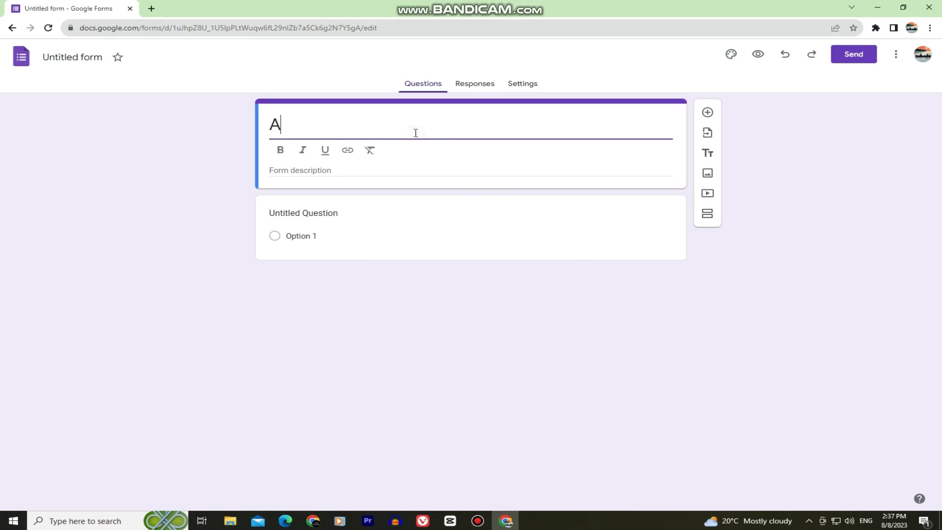
{"action": "type", "text": "pp Tutor Party"}
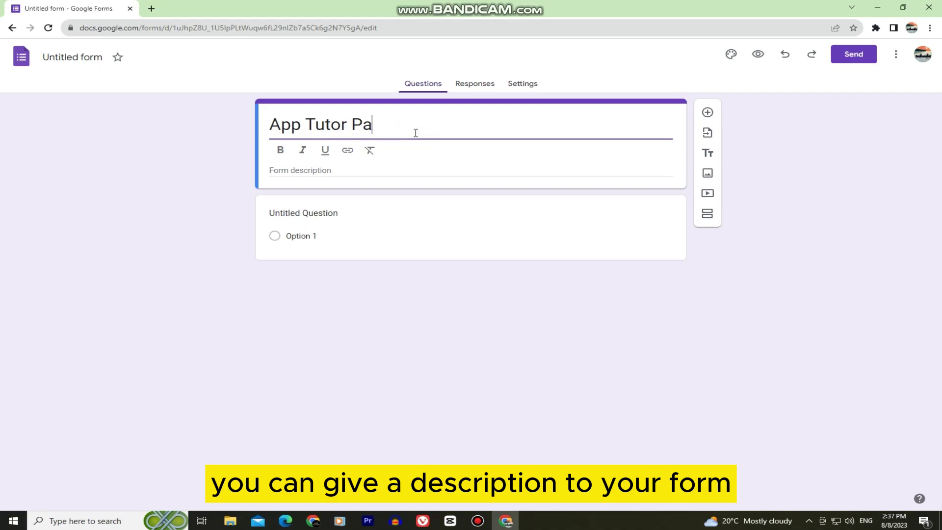
{"action": "left_click", "coordinate": [331, 170]}
{"action": "type", "text": "This is a test"}
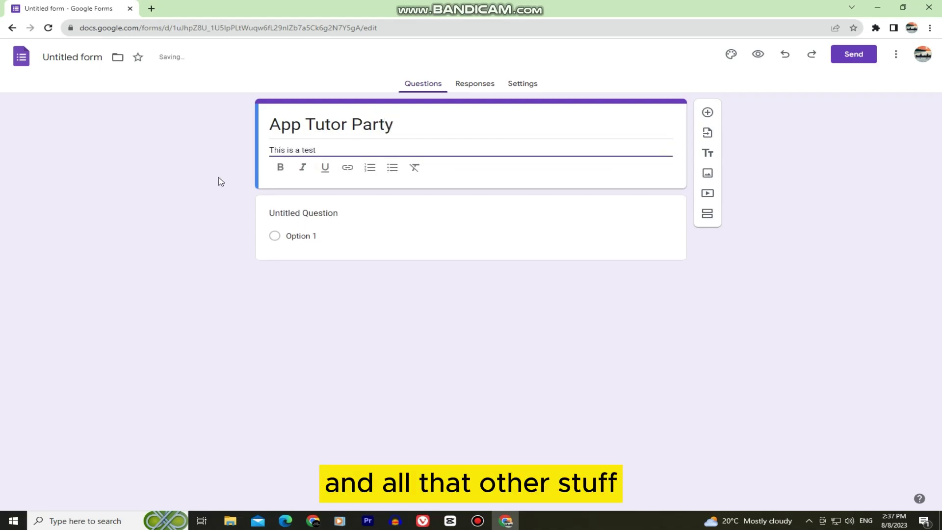
{"action": "left_click", "coordinate": [291, 215]}
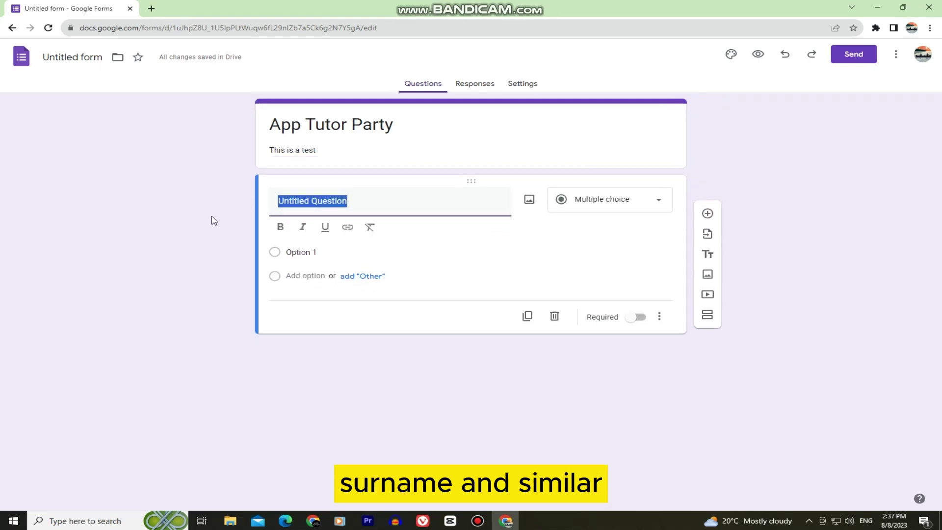
Write the question 'How are u?' with answer choices 'Good' and 'Excellent'.
{"action": "type", "text": "How a"}
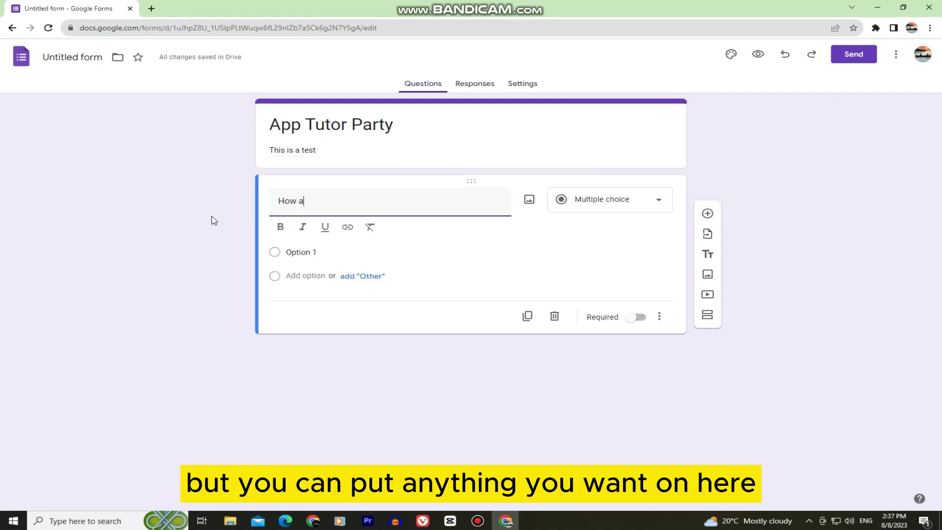
{"action": "type", "text": "re u?"}
{"action": "left_click", "coordinate": [294, 251]}
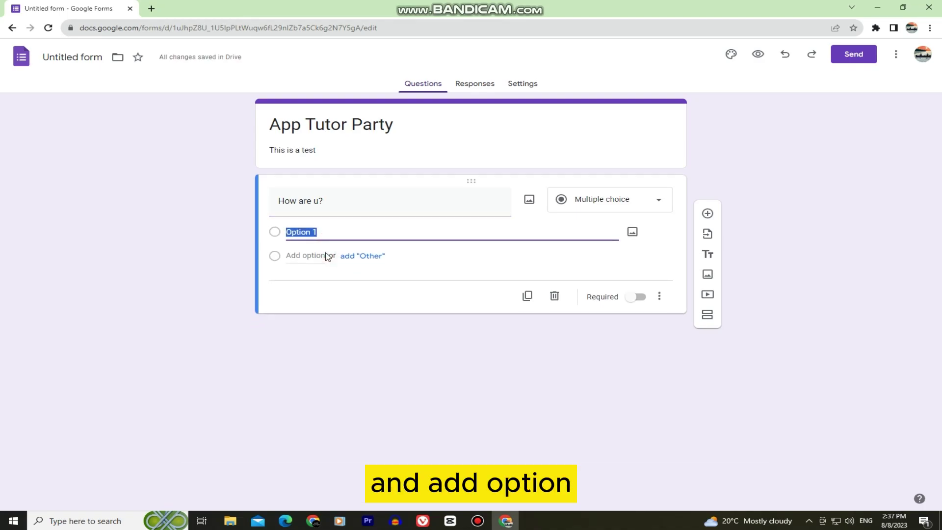
{"action": "type", "text": "Good"}
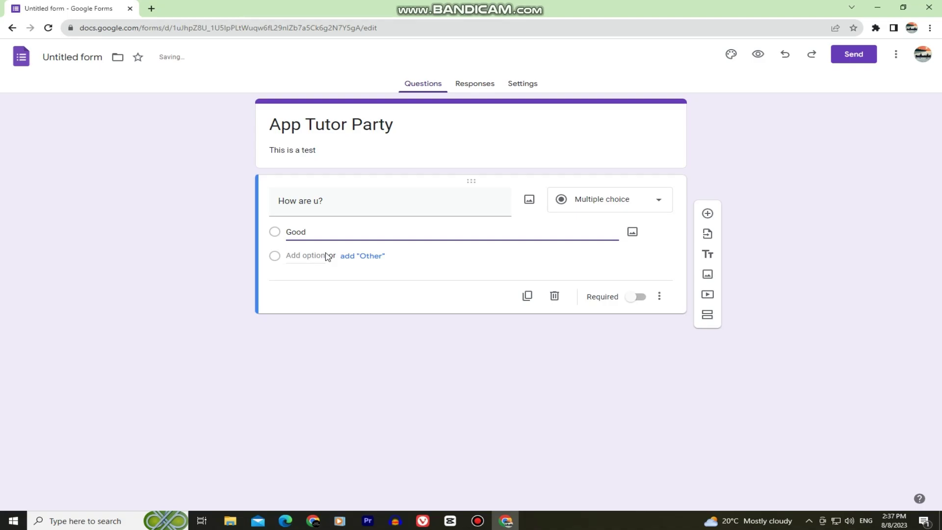
{"action": "left_click", "coordinate": [305, 255]}
{"action": "type", "text": "Excellent"}
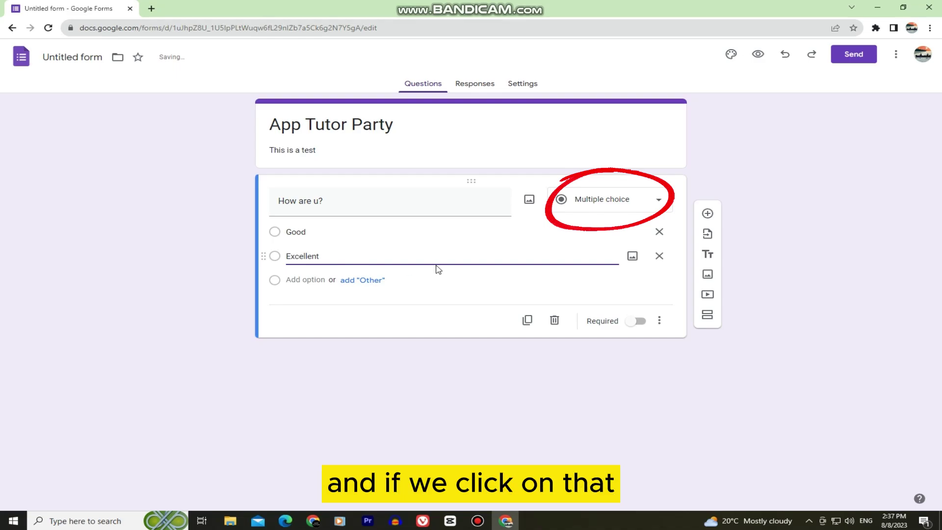
{"action": "left_click", "coordinate": [633, 205]}
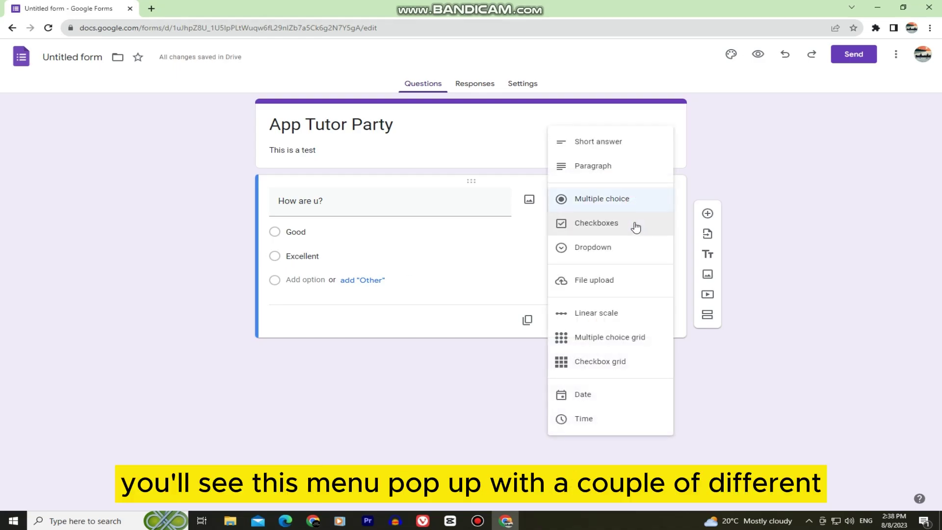
Try the question as Checkboxes, Dropdown, Paragraph and Short answer types.
{"action": "left_click", "coordinate": [636, 228]}
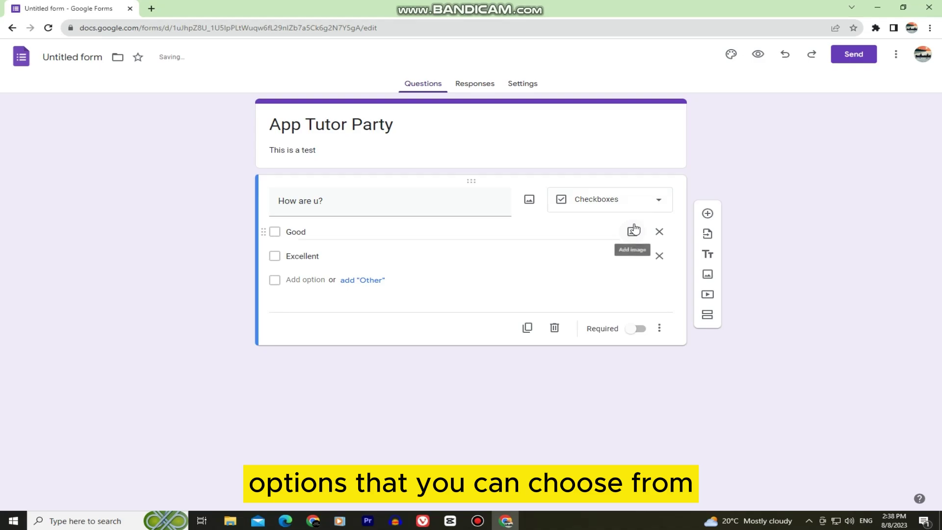
{"action": "left_click", "coordinate": [631, 206]}
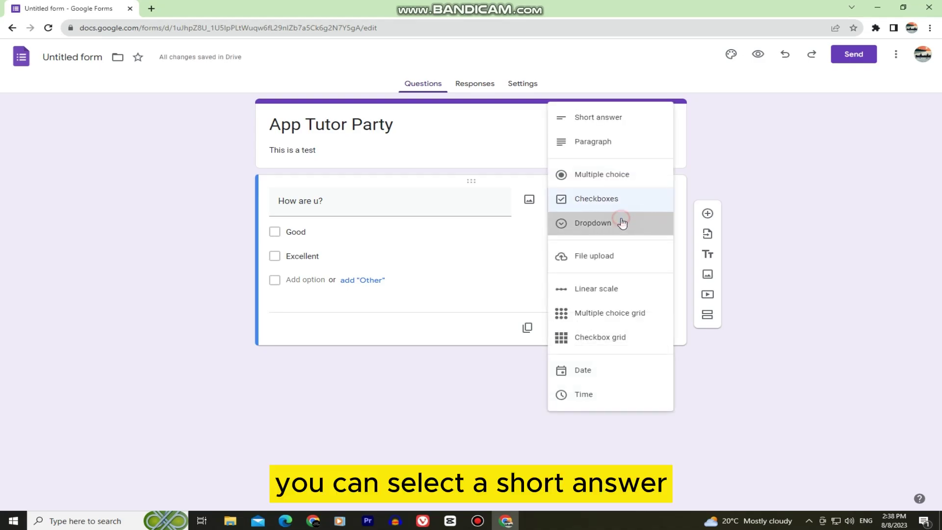
{"action": "left_click", "coordinate": [623, 221]}
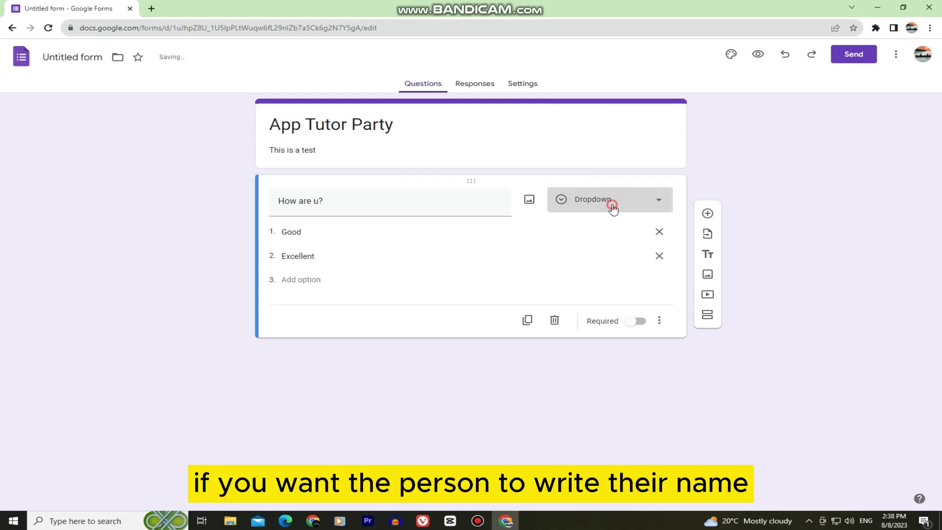
{"action": "left_click", "coordinate": [612, 204]}
{"action": "left_click", "coordinate": [621, 125]}
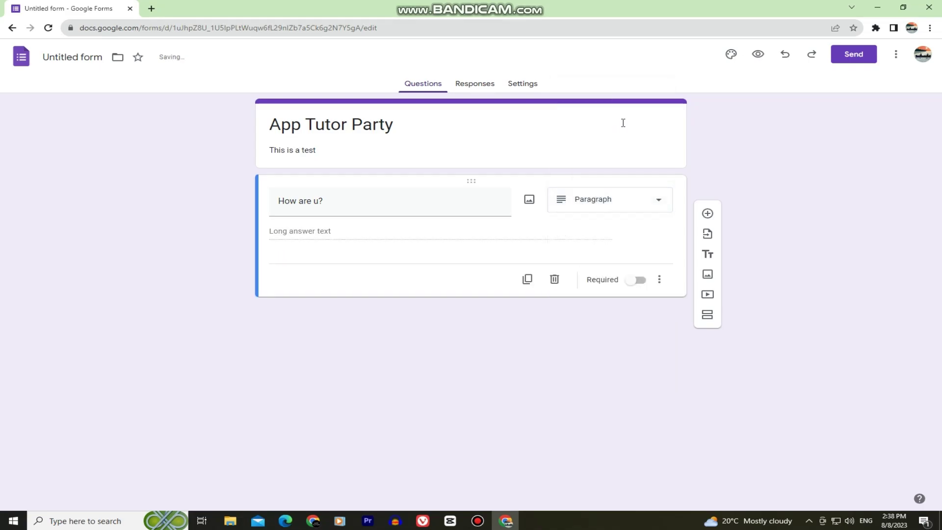
{"action": "left_click", "coordinate": [613, 200]}
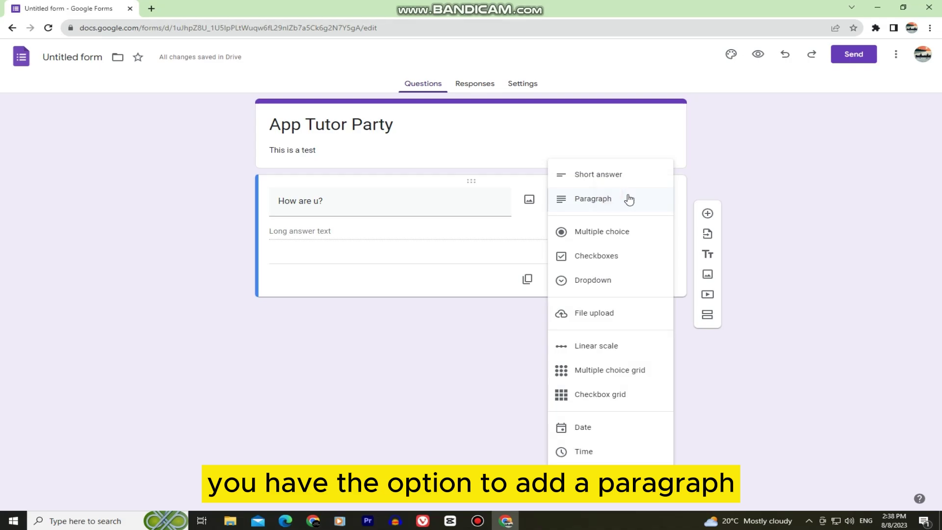
{"action": "left_click", "coordinate": [631, 175]}
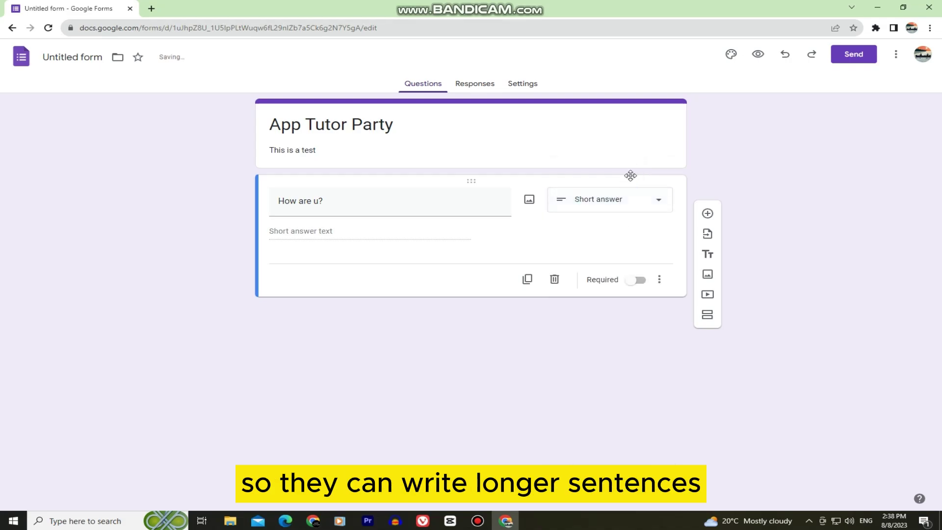
Change the question type to Date, then settle on Time.
{"action": "left_click", "coordinate": [643, 196]}
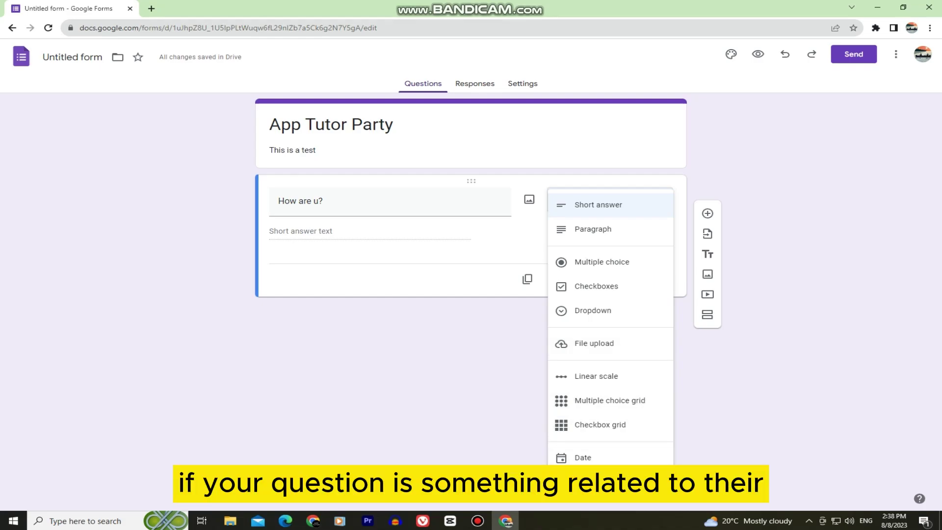
{"action": "left_click", "coordinate": [598, 458]}
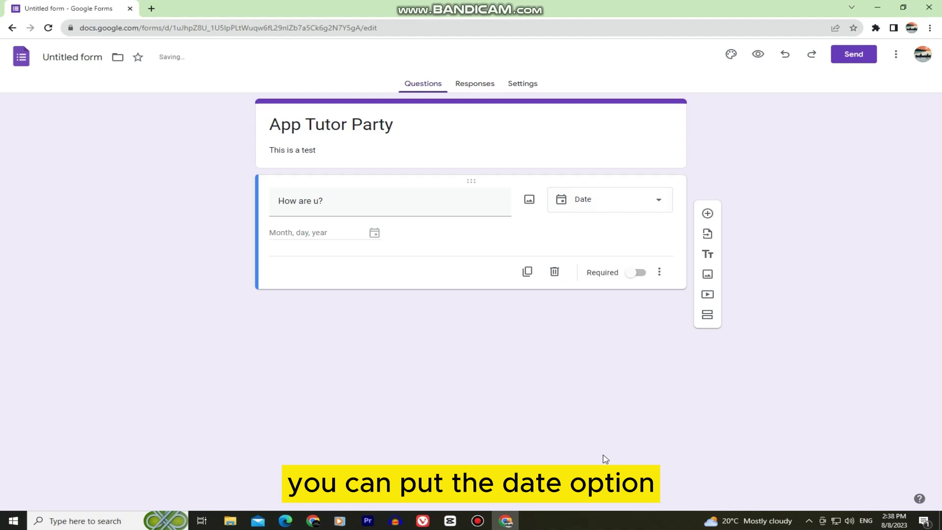
{"action": "left_click", "coordinate": [613, 204]}
{"action": "left_click", "coordinate": [597, 345]}
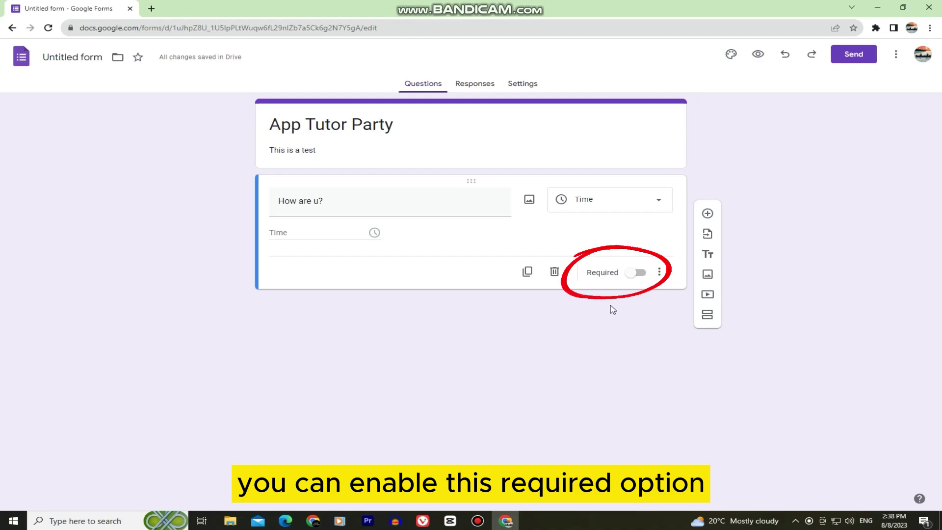
{"action": "left_click", "coordinate": [630, 273]}
{"action": "left_click", "coordinate": [635, 279]}
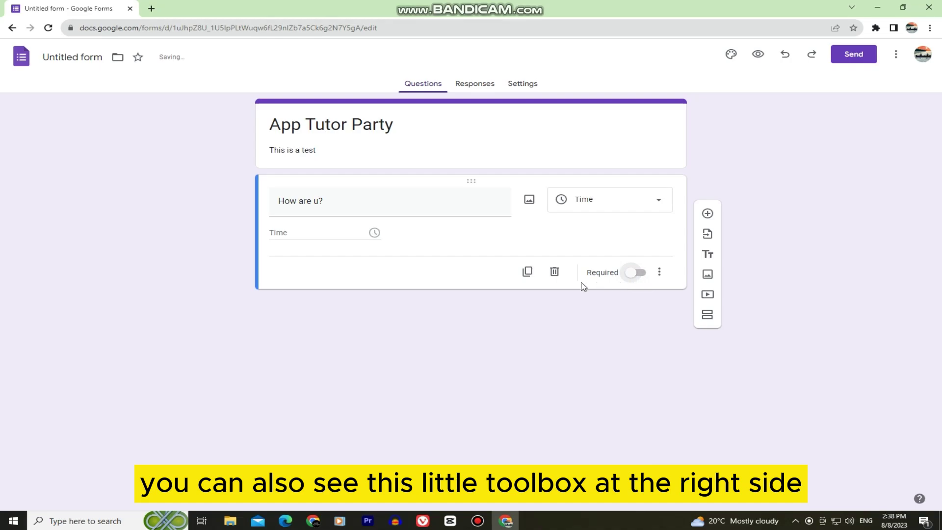
{"action": "left_click", "coordinate": [555, 271]}
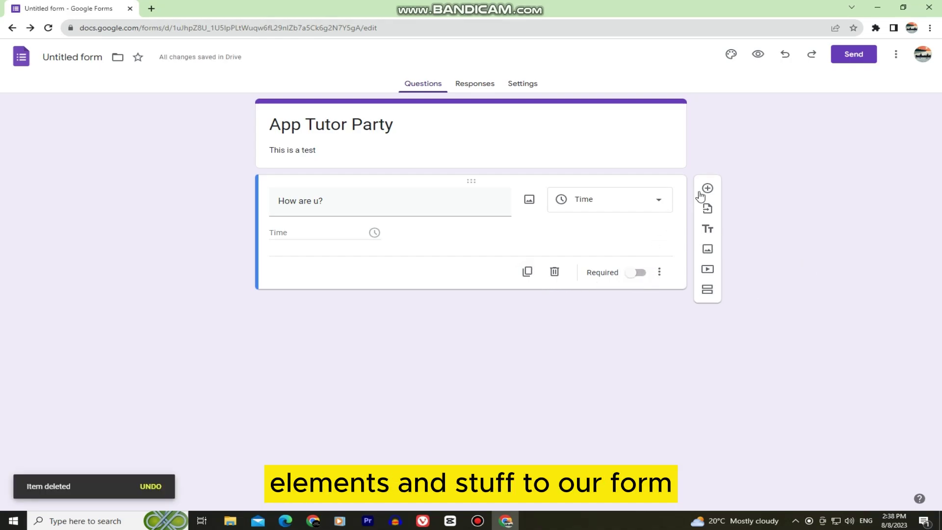
{"action": "left_click", "coordinate": [707, 211]}
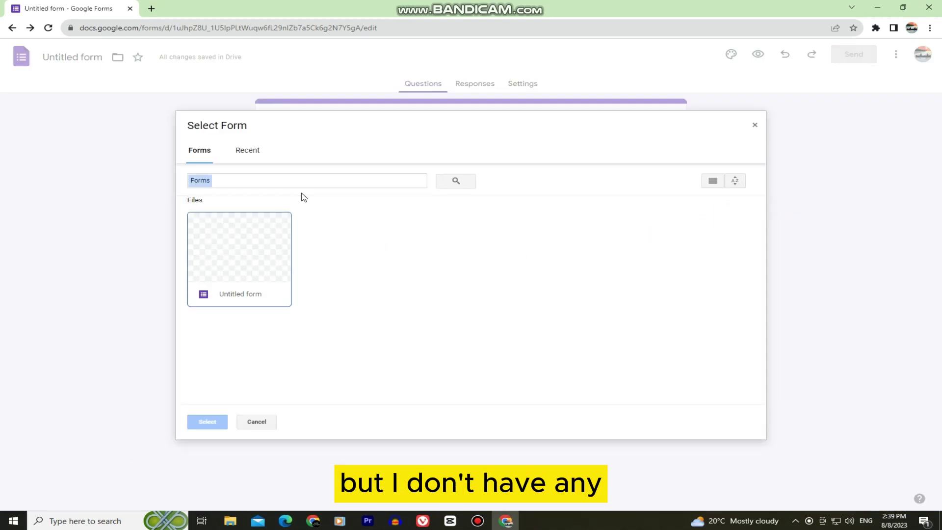
{"action": "left_click", "coordinate": [754, 126]}
Add an untitled title-and-description block and a Google Images nature photo below it.
{"action": "left_click", "coordinate": [708, 234]}
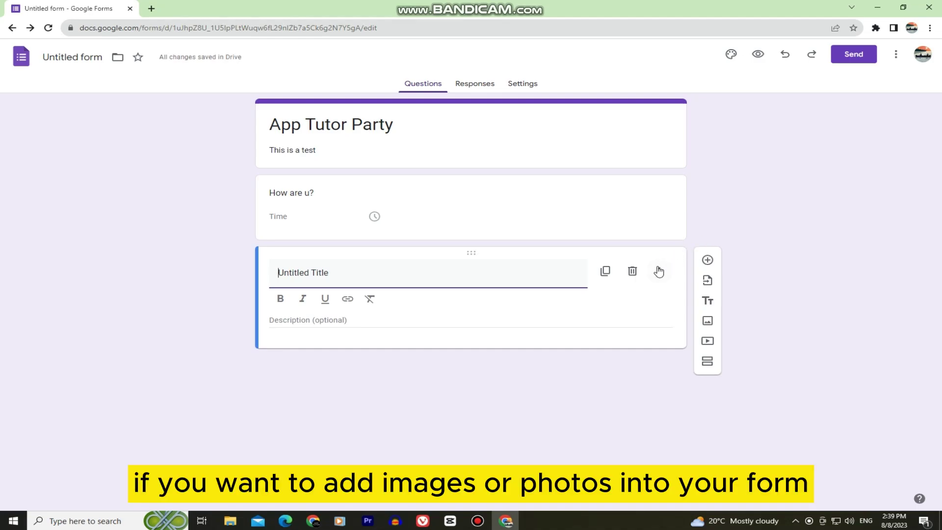
{"action": "left_click", "coordinate": [707, 320]}
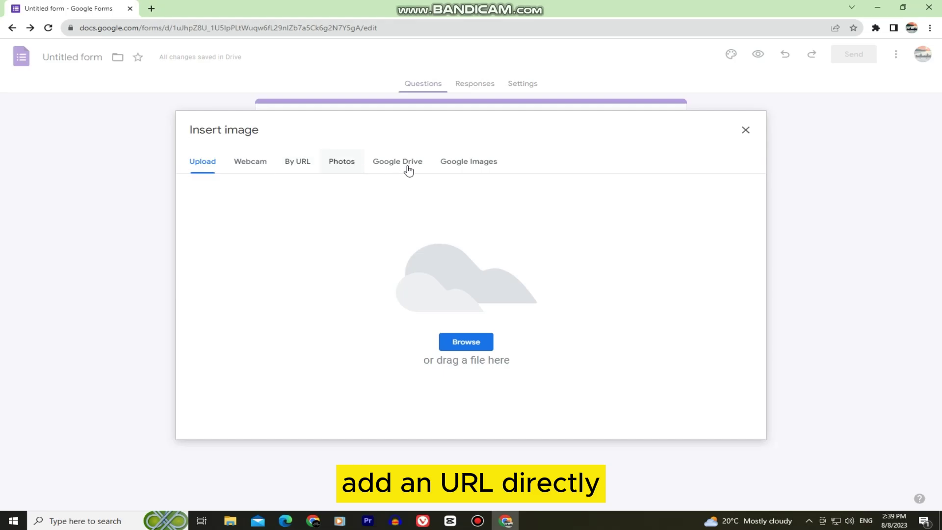
{"action": "left_click", "coordinate": [451, 164]}
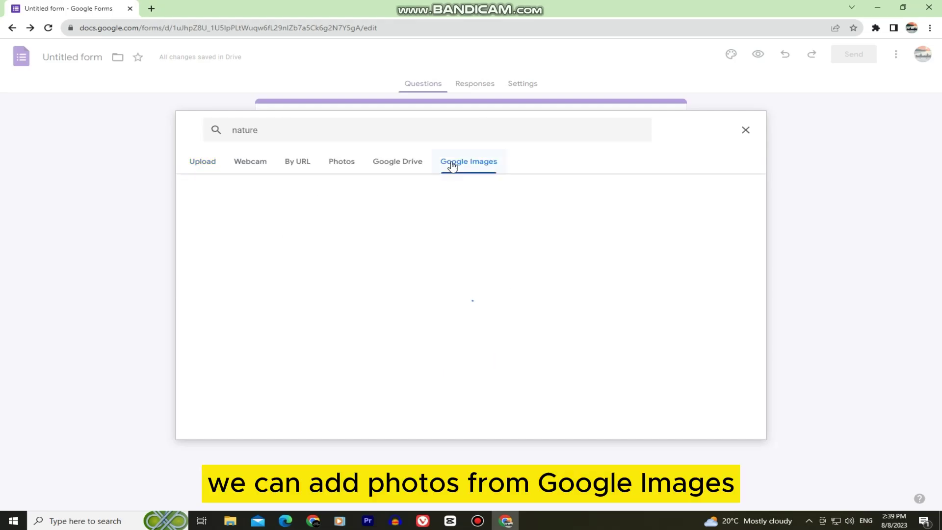
{"action": "left_click", "coordinate": [333, 228]}
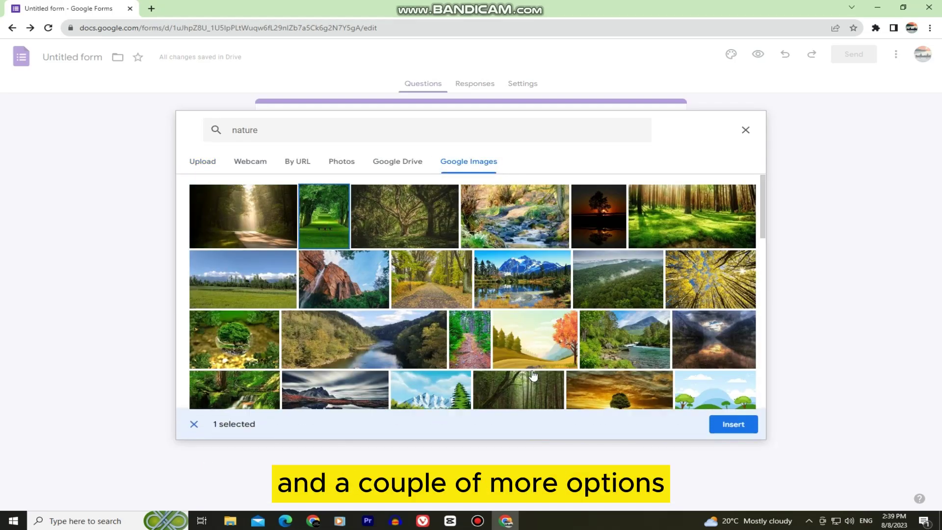
{"action": "left_click", "coordinate": [733, 424]}
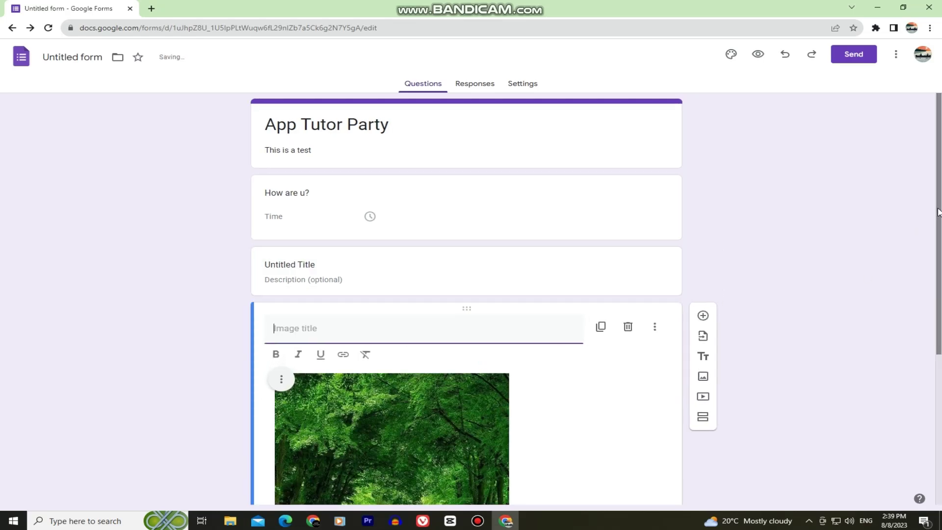
{"action": "scroll", "coordinate": [736, 433], "scroll_direction": "down", "scroll_amount": 5}
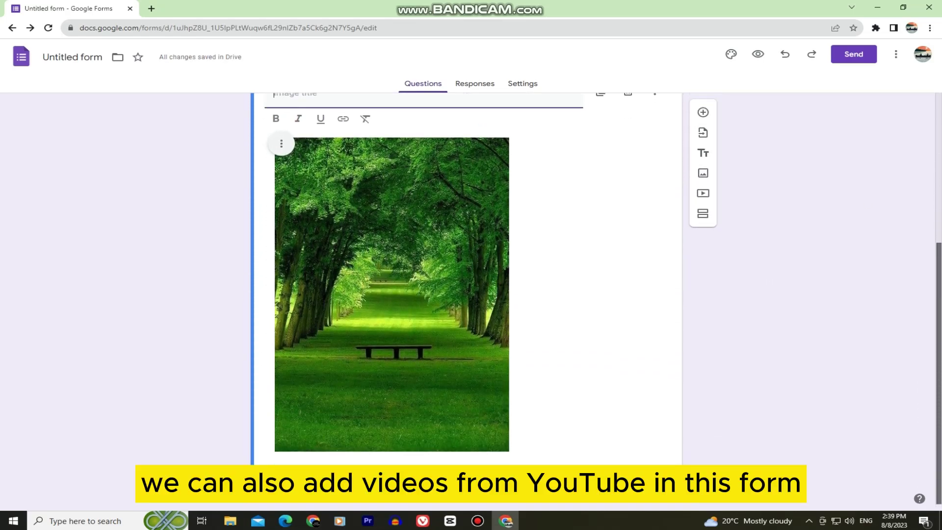
{"action": "scroll", "coordinate": [466, 294], "scroll_direction": "up", "scroll_amount": 5}
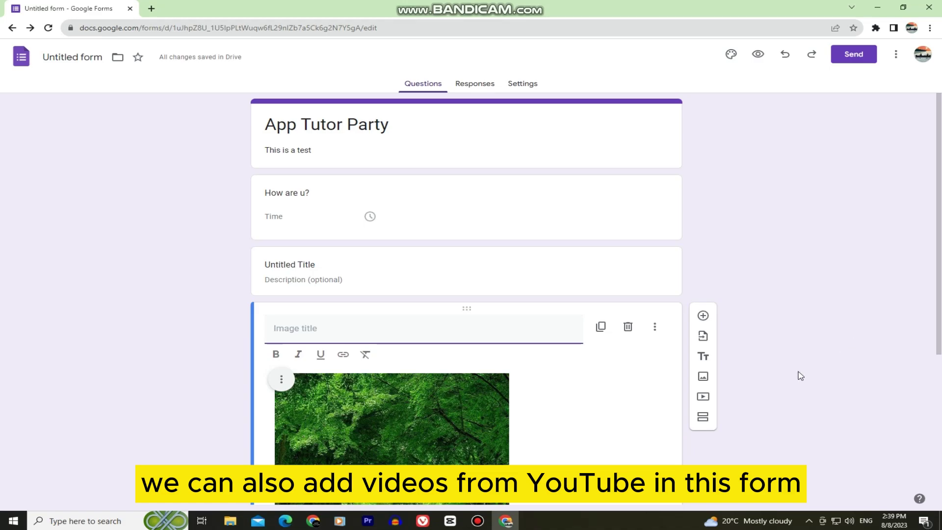
Insert the YouTube result for 'how to add yourself to any photo' as a video item.
{"action": "left_click", "coordinate": [703, 396]}
{"action": "type", "text": "how to add yourself to any photo"}
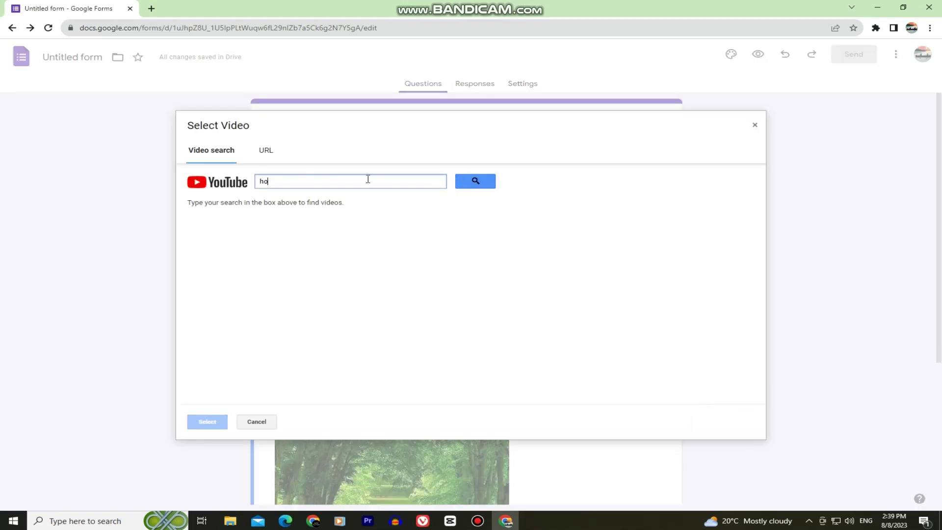
{"action": "left_click", "coordinate": [457, 182]}
{"action": "left_click", "coordinate": [442, 275]}
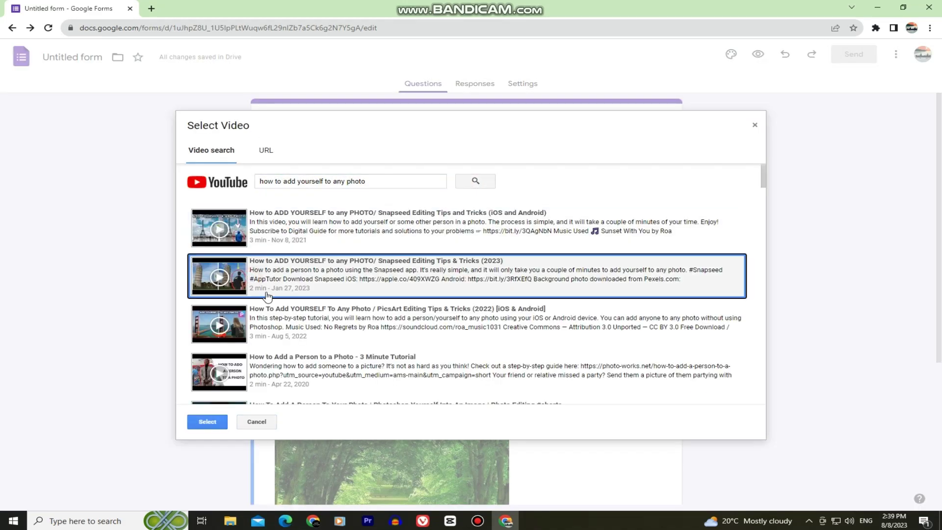
{"action": "left_click", "coordinate": [207, 422]}
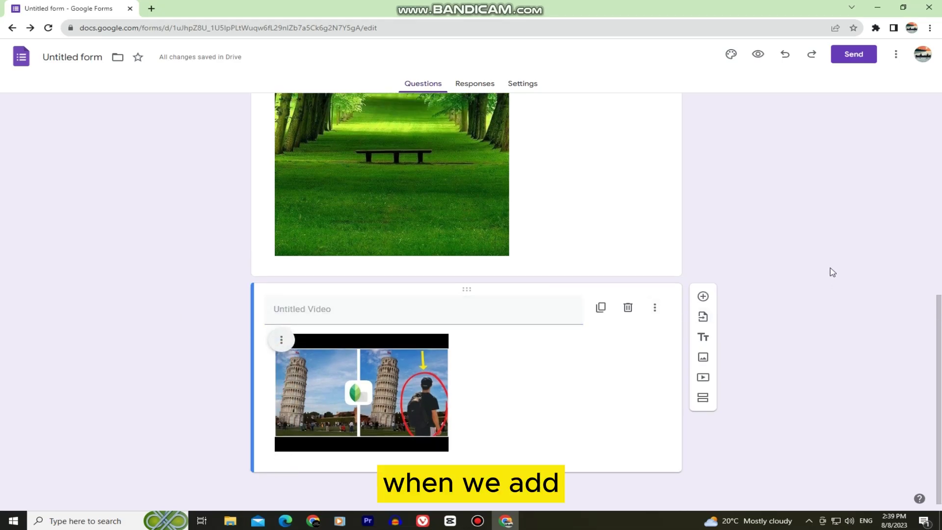
{"action": "key", "text": "super+3"}
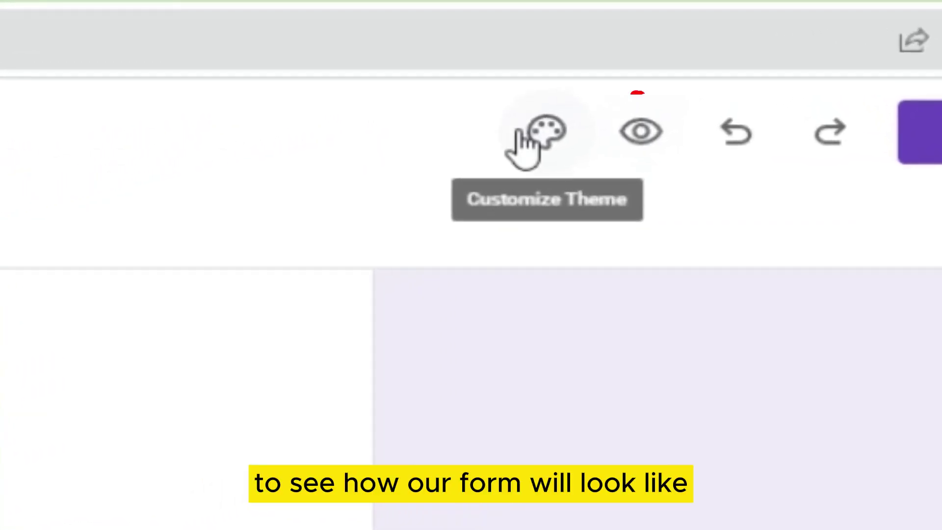
Preview App Tutor Party as a respondent and dismiss the Autosave notice.
{"action": "left_click", "coordinate": [636, 150]}
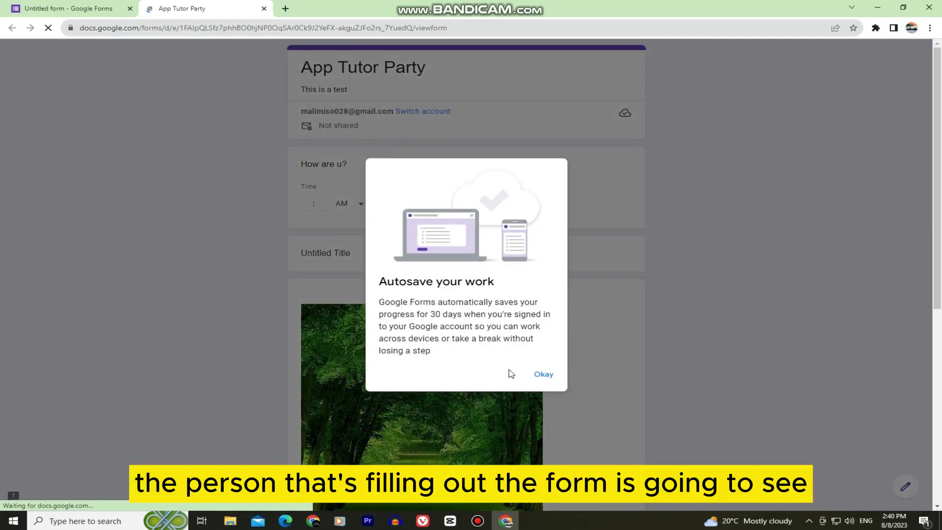
{"action": "left_click", "coordinate": [544, 376]}
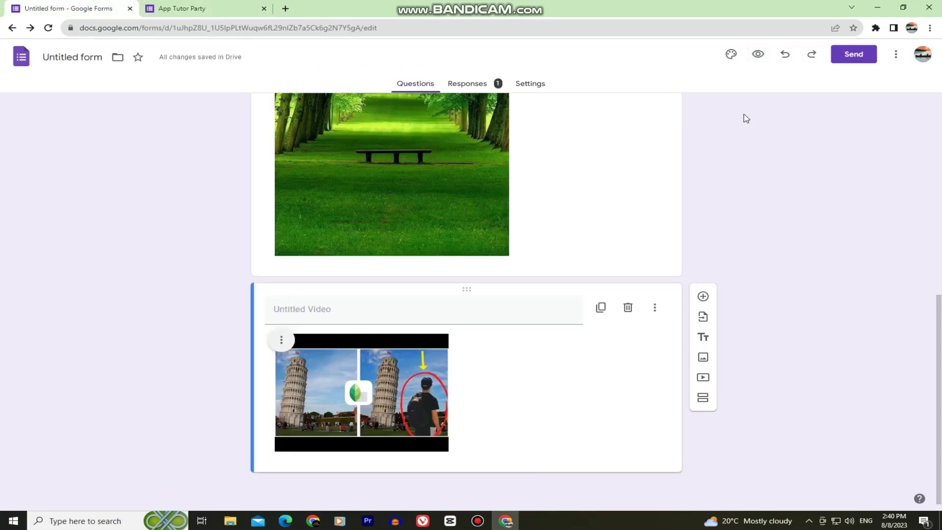
Copy the form's shortened forms.gle link from Send, then start a new browser tab.
{"action": "left_click", "coordinate": [866, 56]}
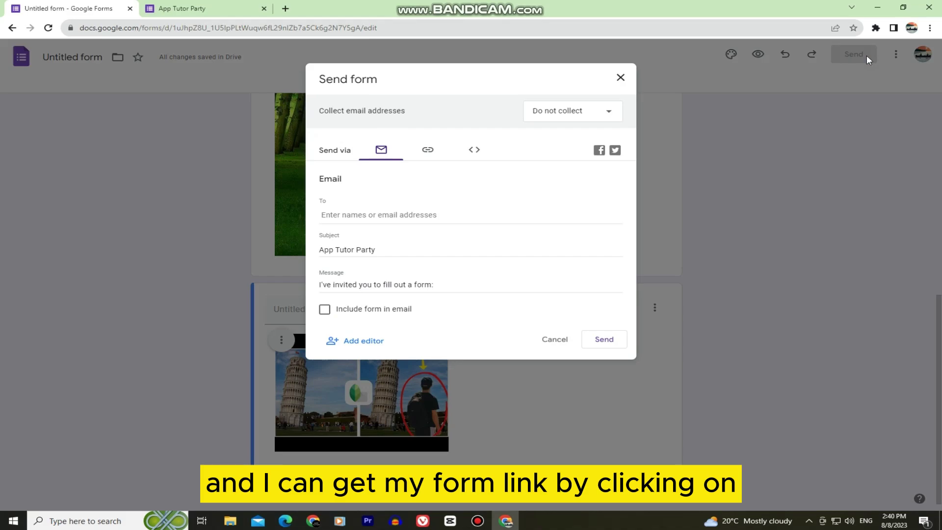
{"action": "left_click", "coordinate": [425, 150]}
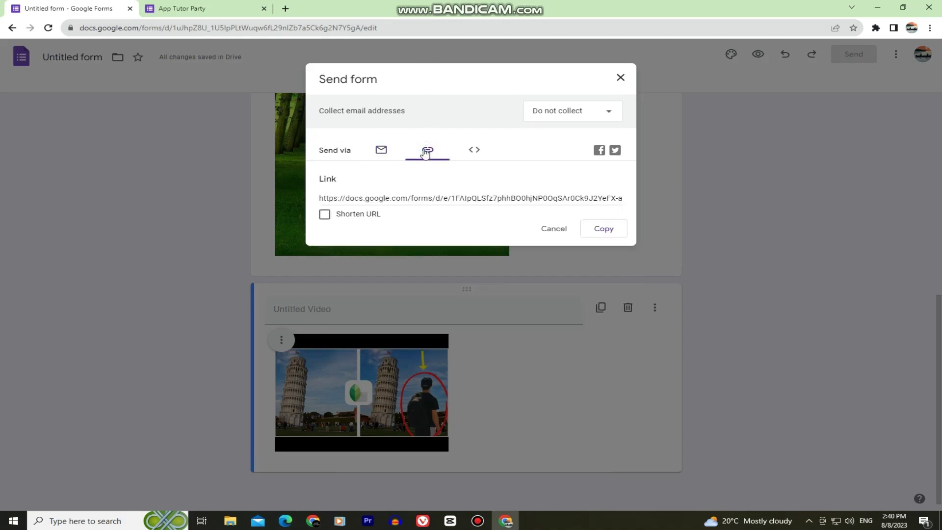
{"action": "left_click", "coordinate": [368, 216]}
{"action": "left_click", "coordinate": [600, 237]}
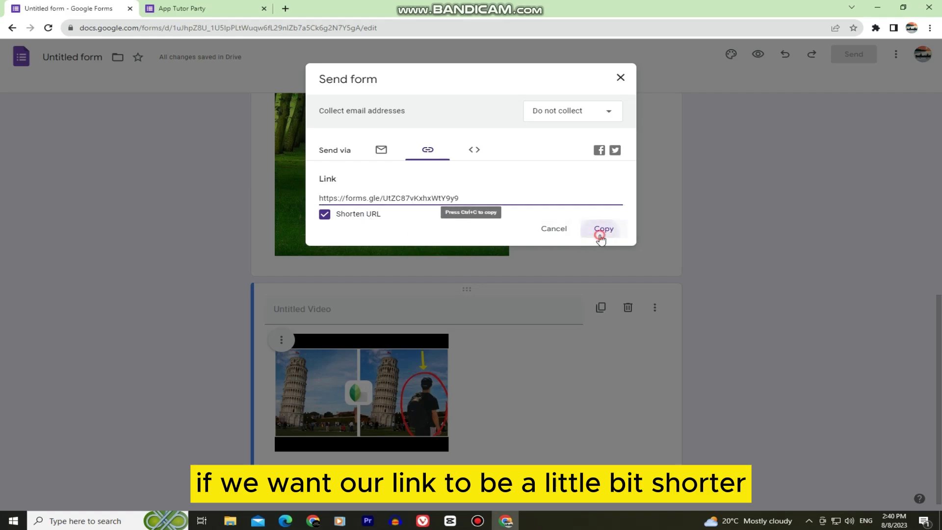
{"action": "left_click", "coordinate": [285, 8]}
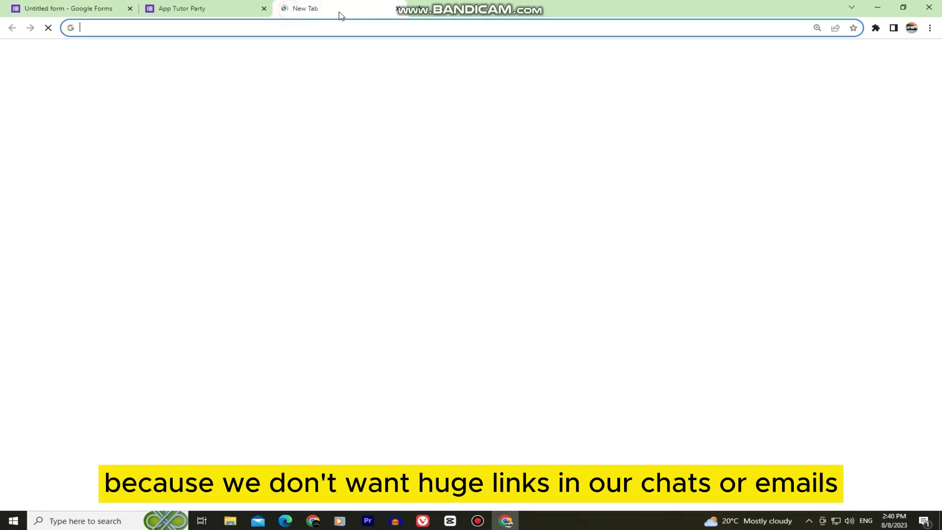
Load the shortened forms.gle link in the new tab to show the live App Tutor Party form.
{"action": "key", "text": "ctrl+v"}
{"action": "key", "text": "Return"}
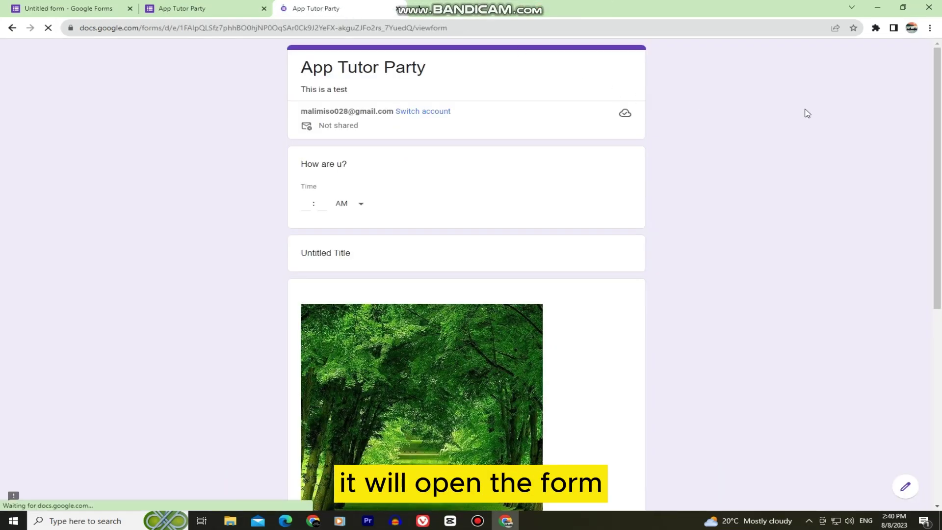
{"action": "mouse_move", "coordinate": [937, 84]}
{"action": "left_mouse_down"}
{"action": "mouse_move", "coordinate": [937, 280]}
{"action": "mouse_move", "coordinate": [937, 85]}
{"action": "left_mouse_up"}
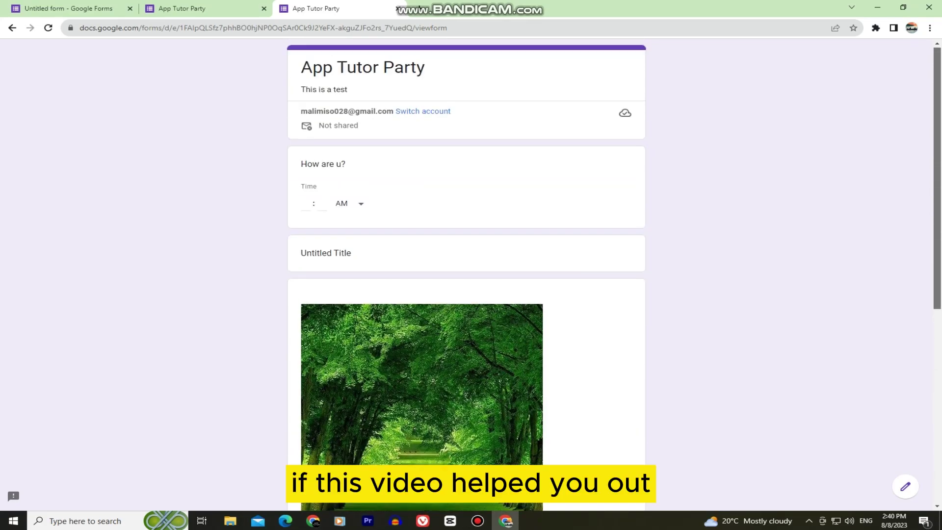